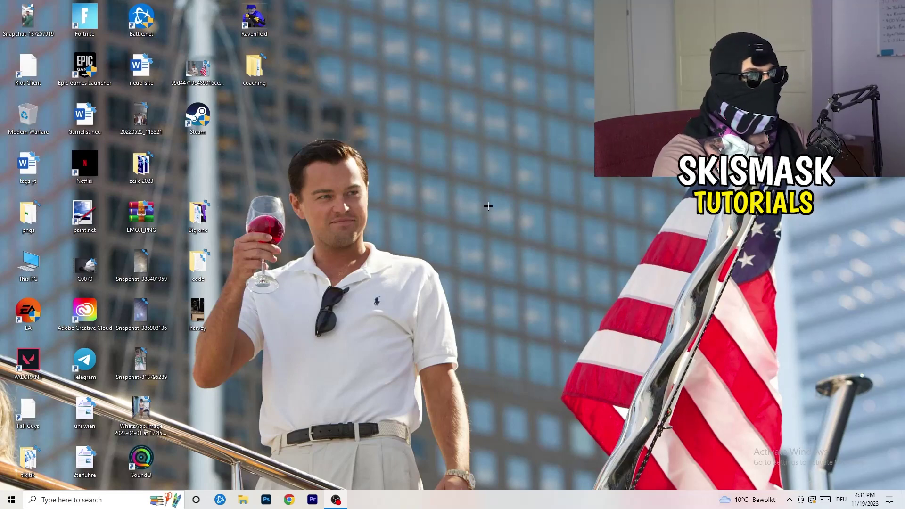
Step: Launch NVIDIA Control Panel from the desktop's right-click menu
right_click(486, 168)
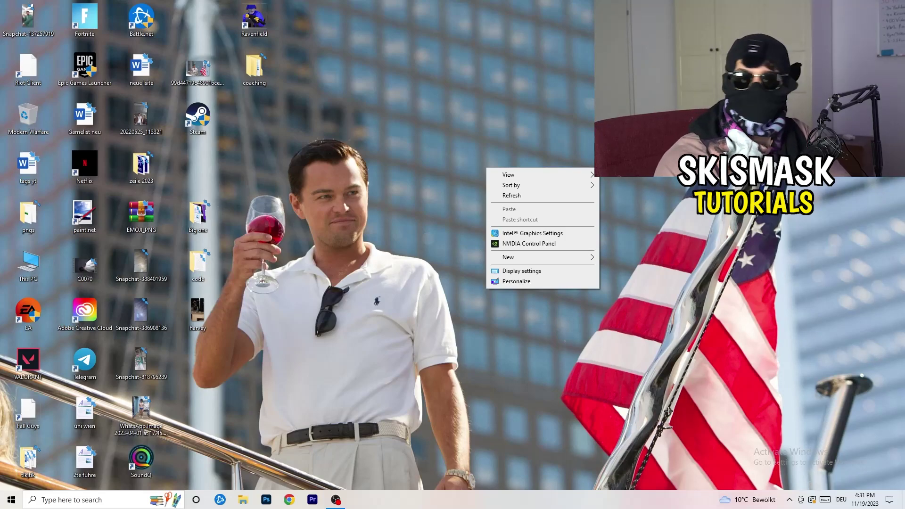
click(528, 243)
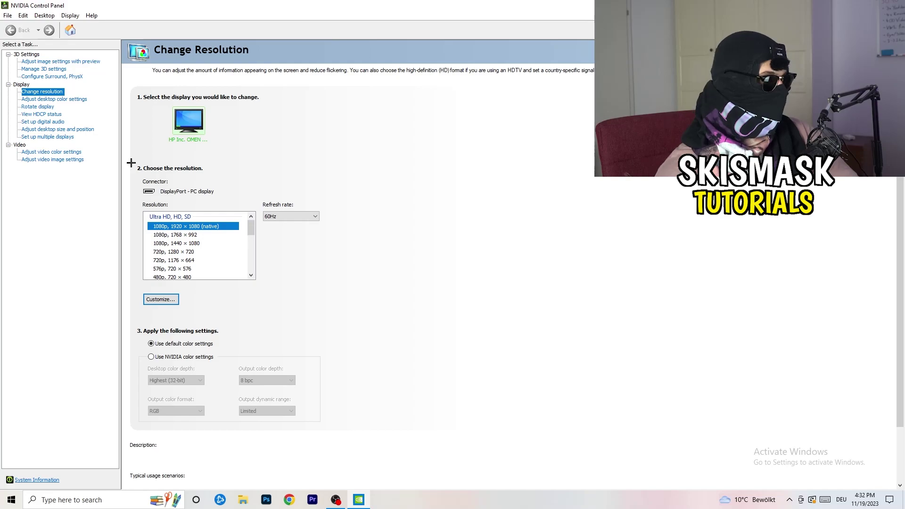
Step: Start a new custom resolution with 1440 horizontal pixels and 1040 vertical lines
click(160, 300)
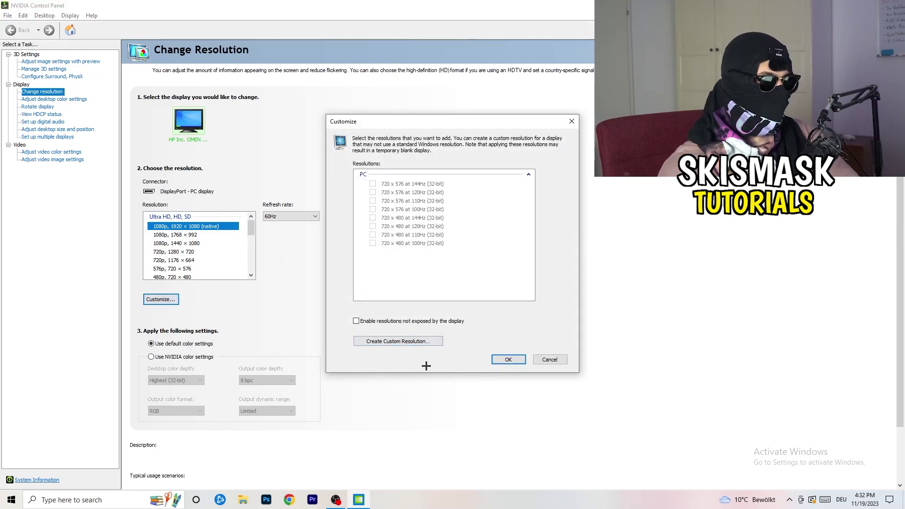
click(415, 341)
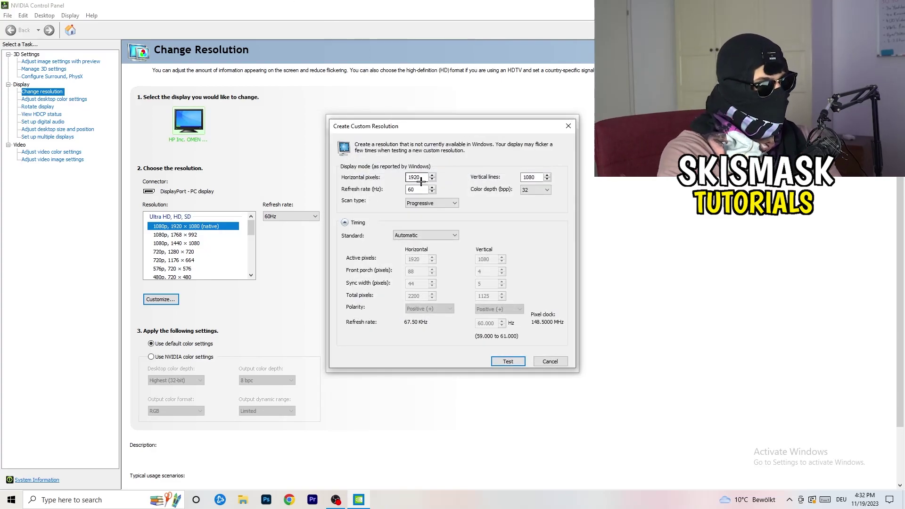
drag(421, 180, 393, 174)
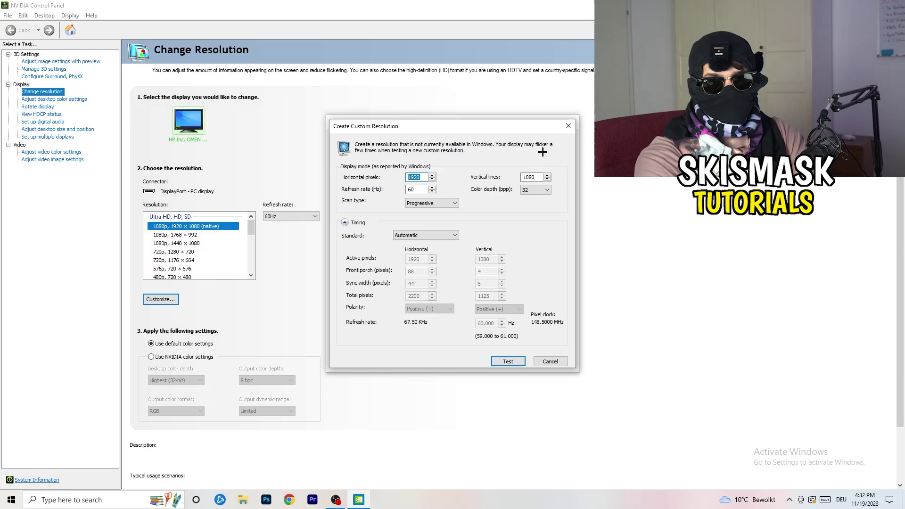
text(1140)
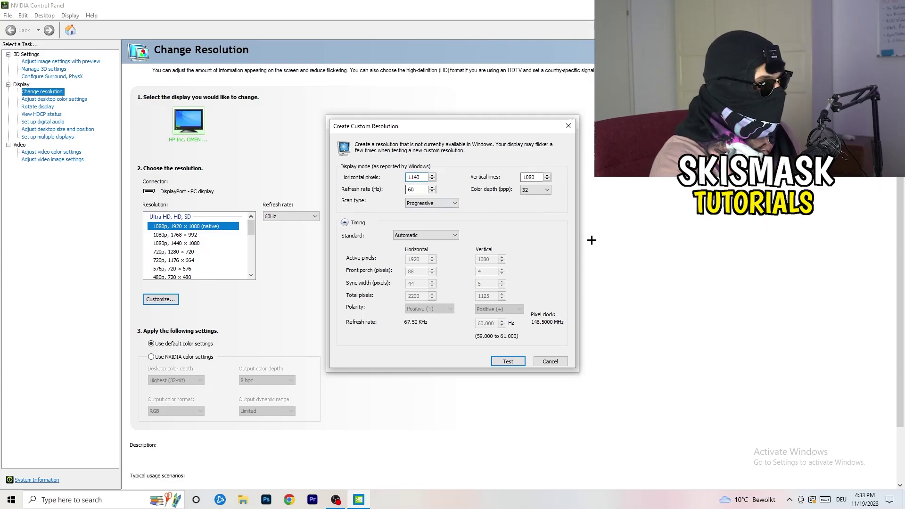
key(BackSpace)
key(BackSpace)
key(BackSpace)
text(4)
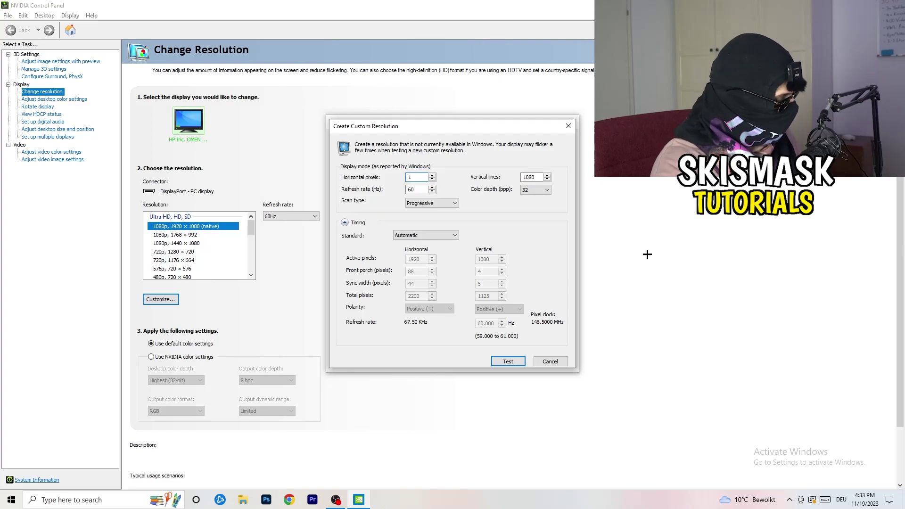
text(40)
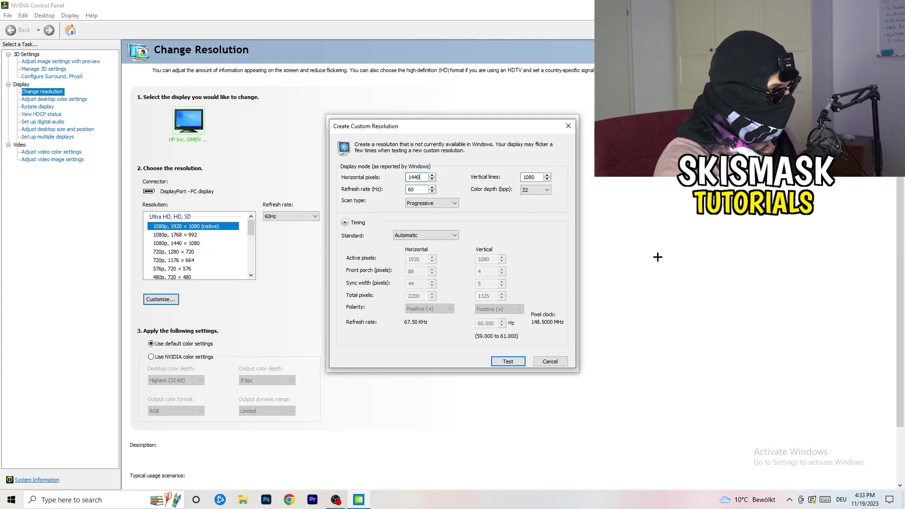
click(535, 178)
key(BackSpace)
key(BackSpace)
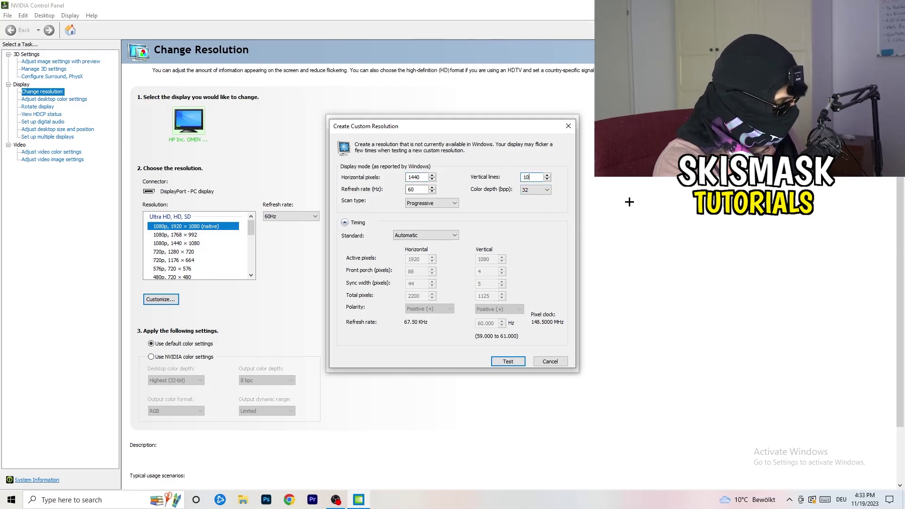
text(40)
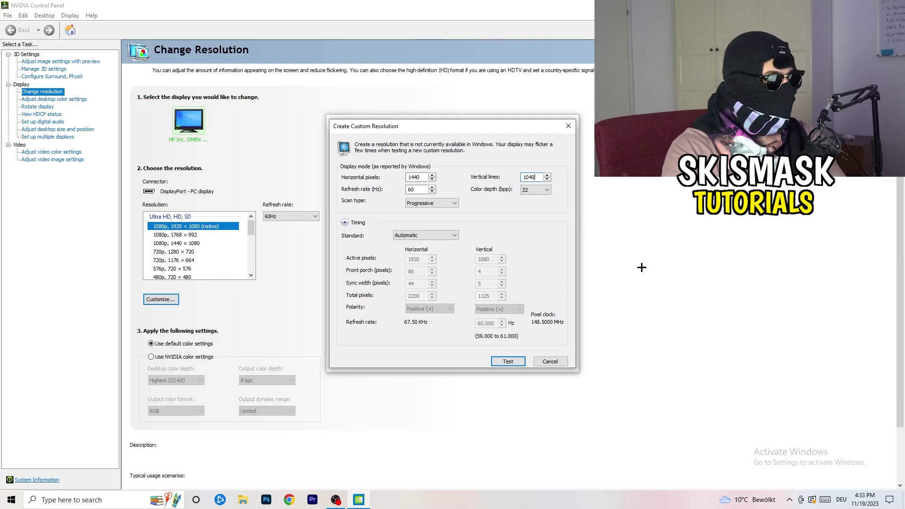
Step: Keep Progressive scan and set the timing standard to CVT reduced blank
click(428, 203)
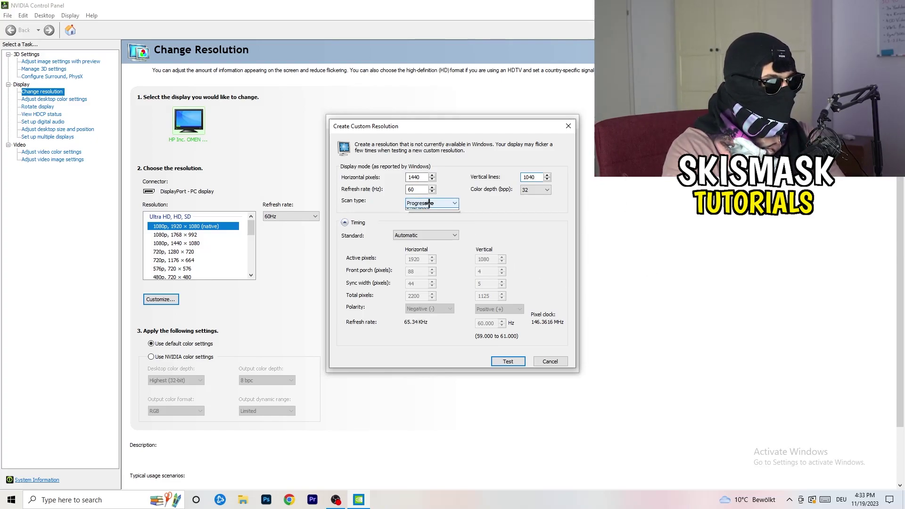
click(491, 202)
click(437, 235)
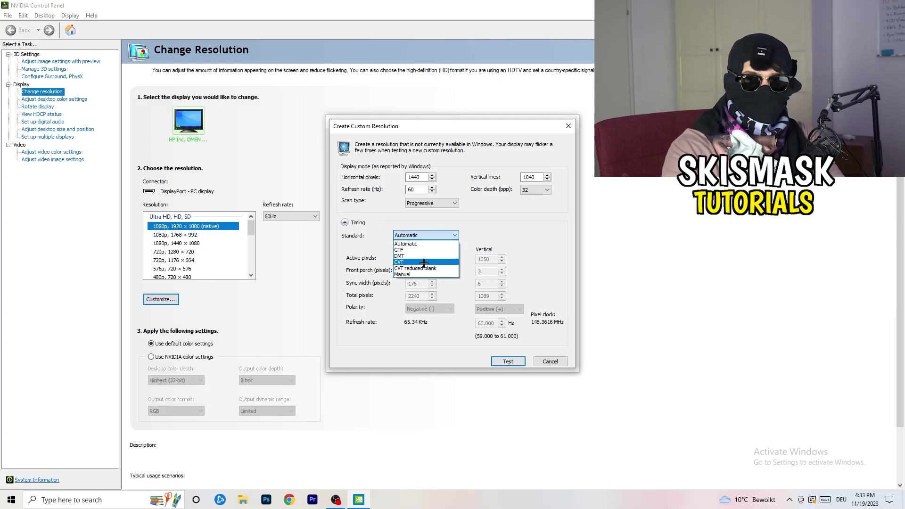
click(498, 241)
click(423, 236)
click(524, 228)
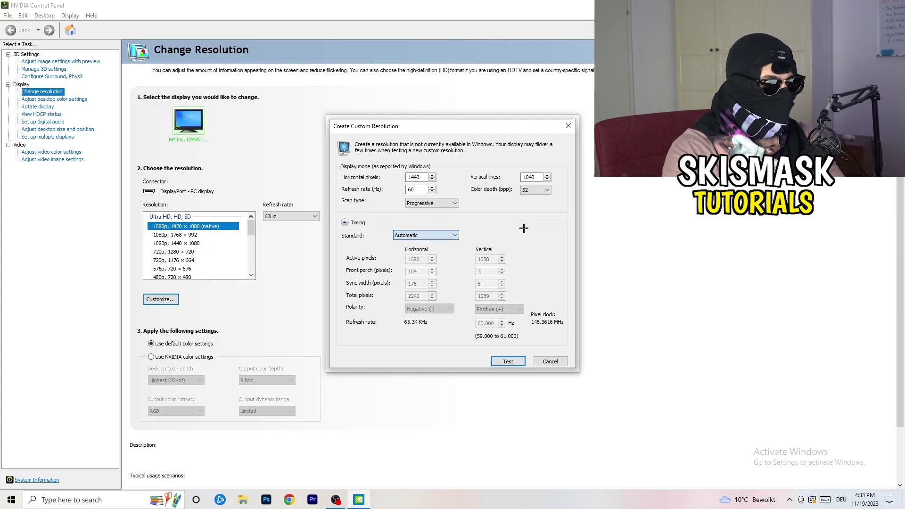
click(423, 236)
click(424, 275)
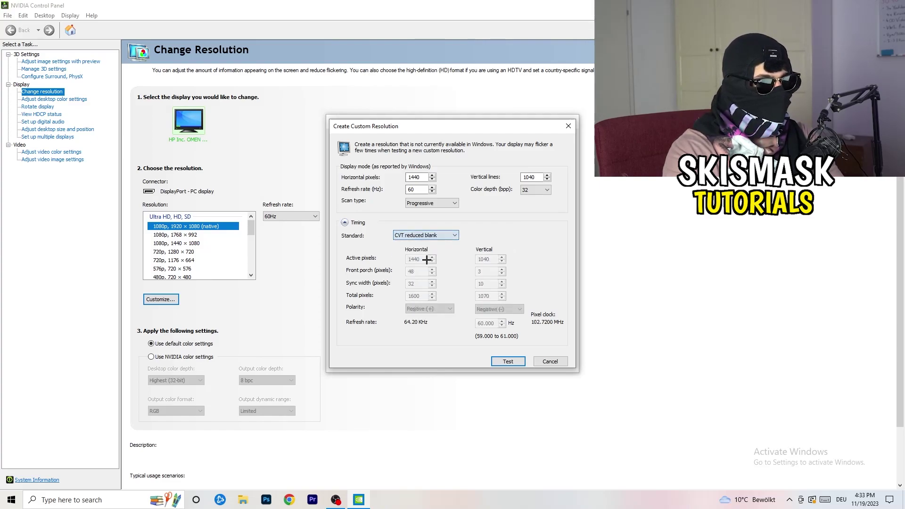
Step: Close the custom resolution dialogs and NVIDIA Control Panel, then open Windows Settings
click(571, 123)
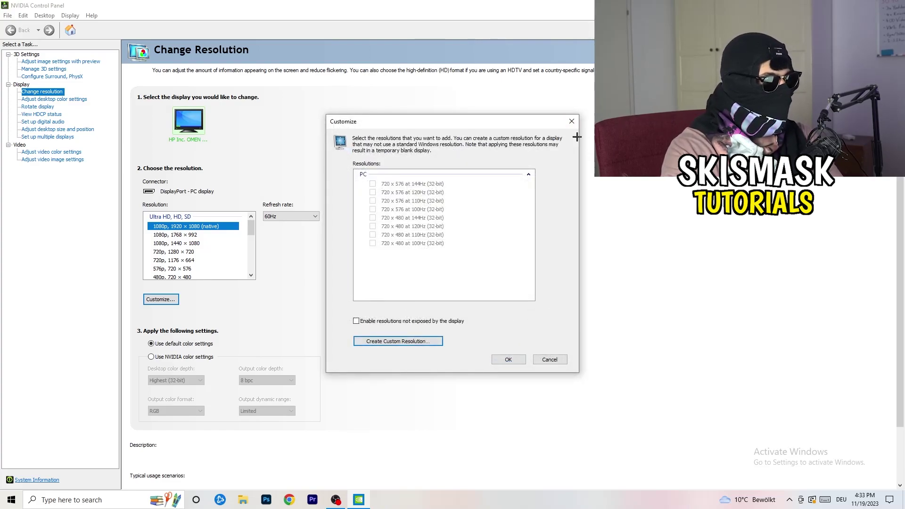
click(572, 122)
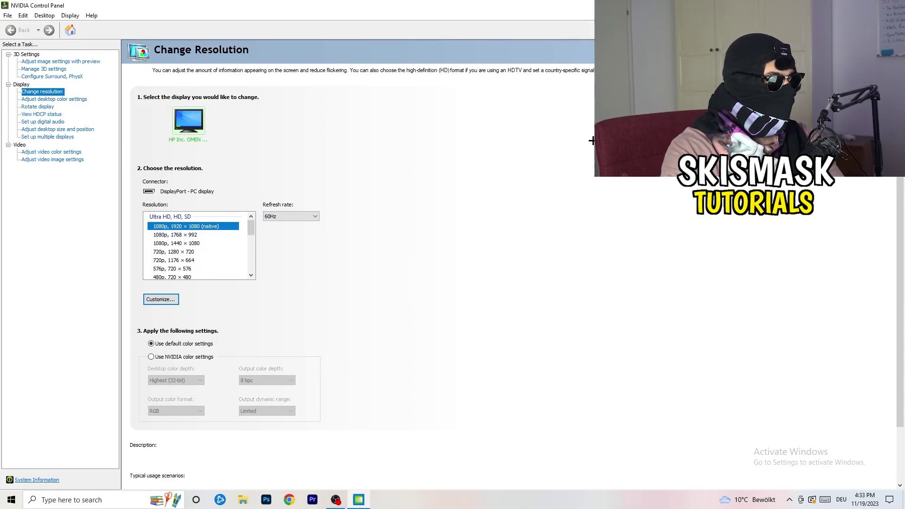
key(alt+F4)
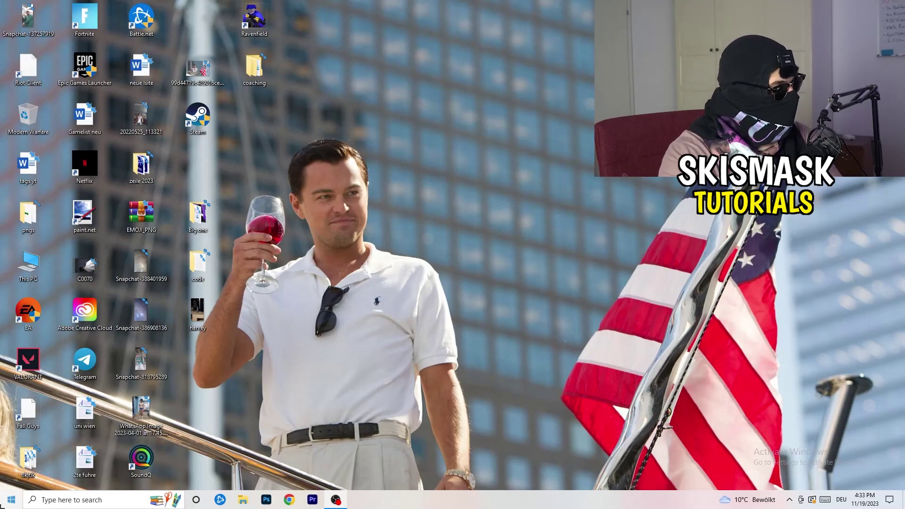
click(11, 499)
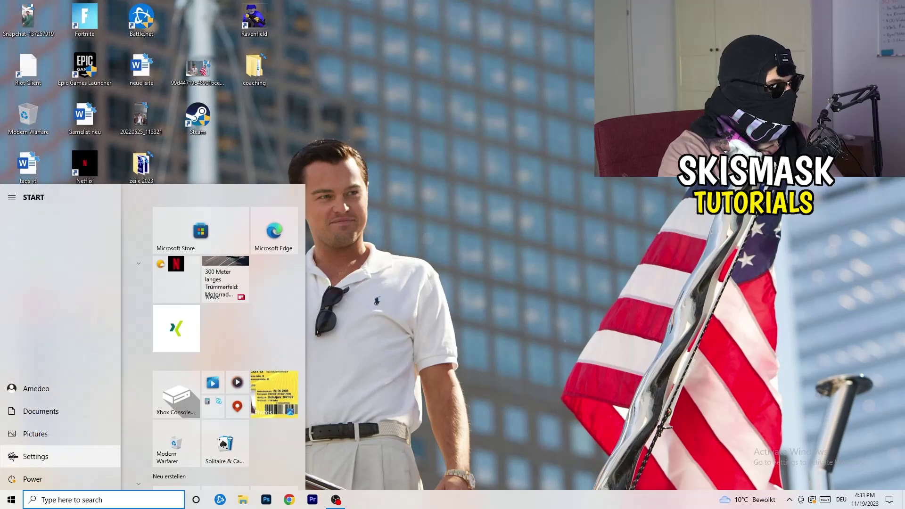
click(12, 456)
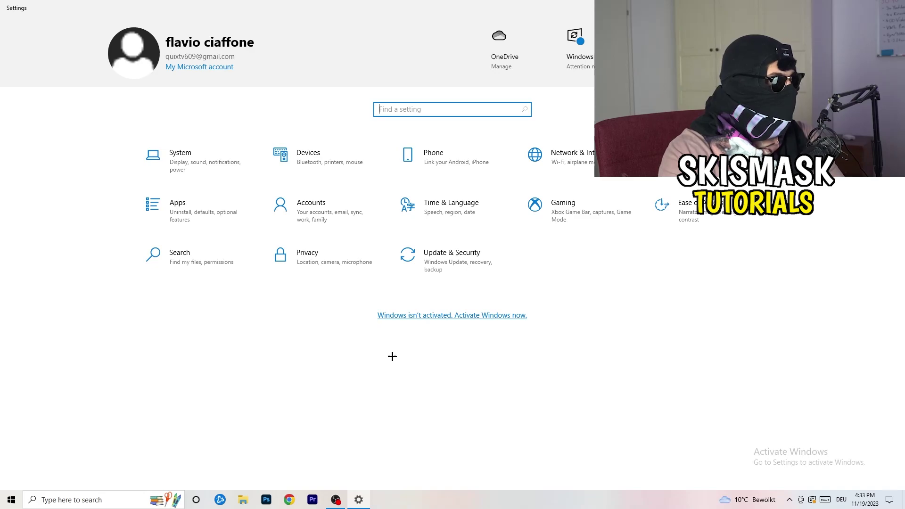
Step: Check the Display page, leaving color profile and 100% scaling unchanged, then return home
click(197, 171)
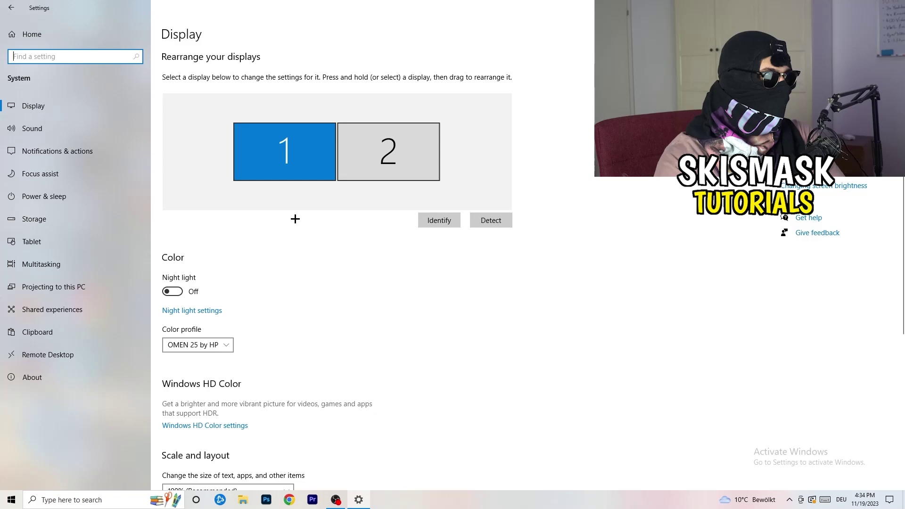
scroll(297, 222, down, 5)
click(207, 124)
click(202, 124)
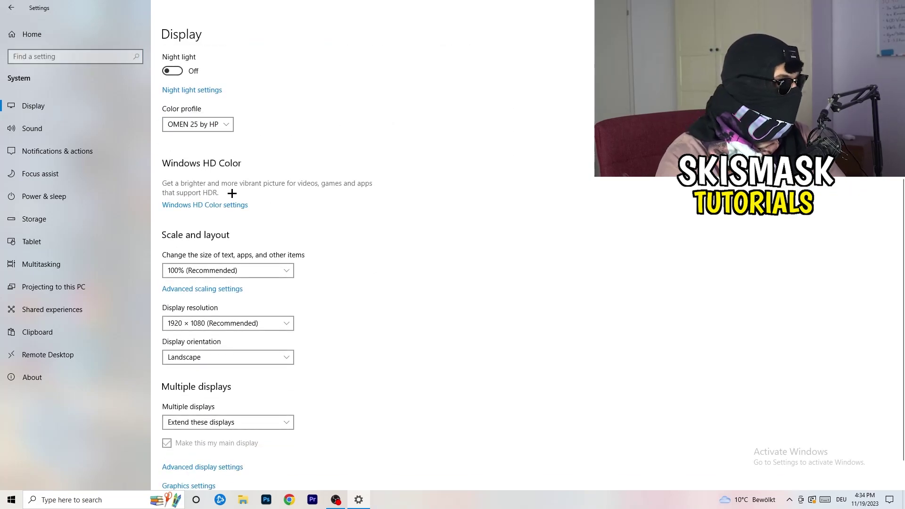
scroll(198, 211, down, 1)
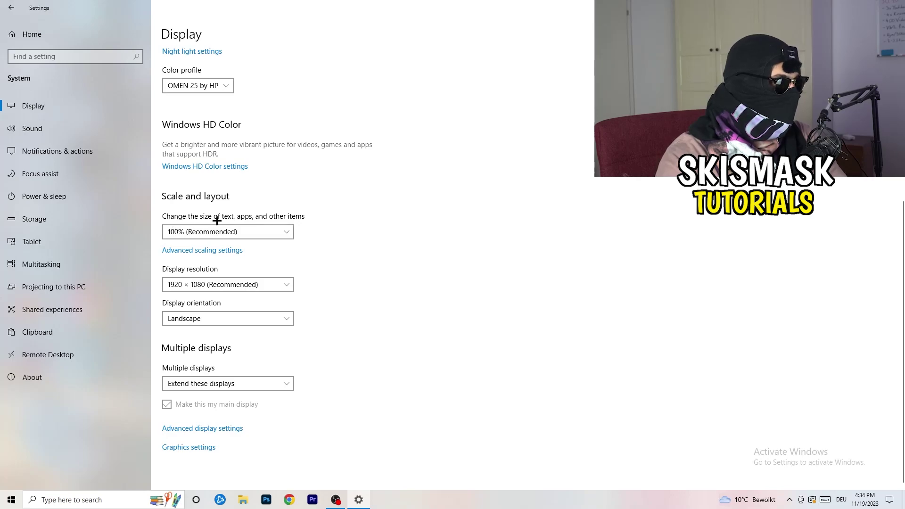
click(286, 231)
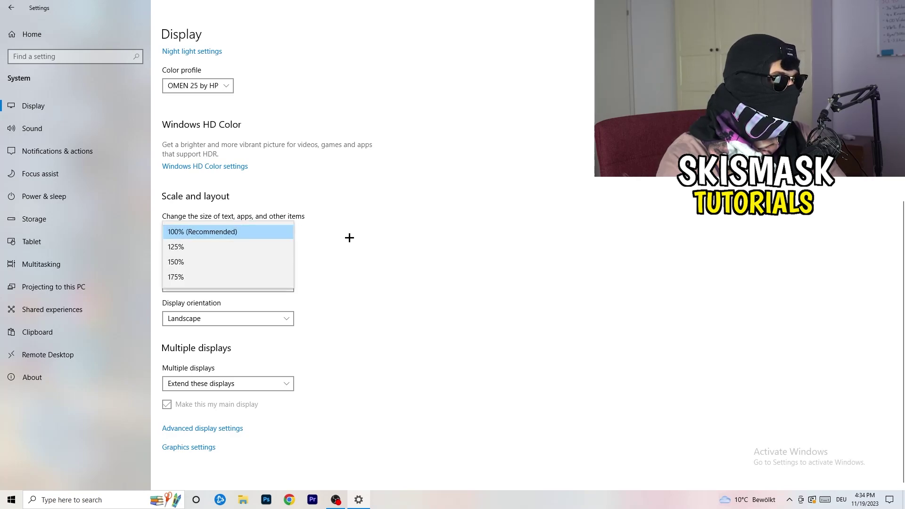
click(444, 222)
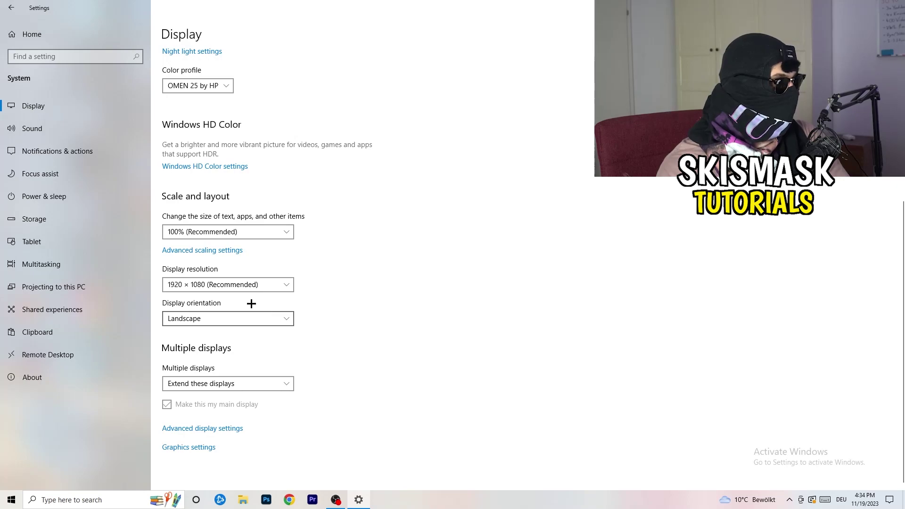
click(11, 8)
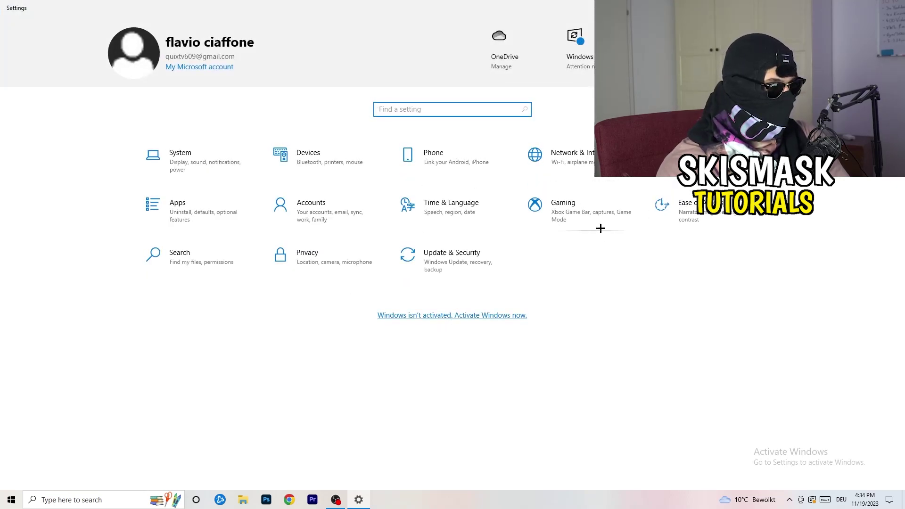
Step: Open Gaming settings and view the Game Mode page, where Game Mode is on
click(580, 222)
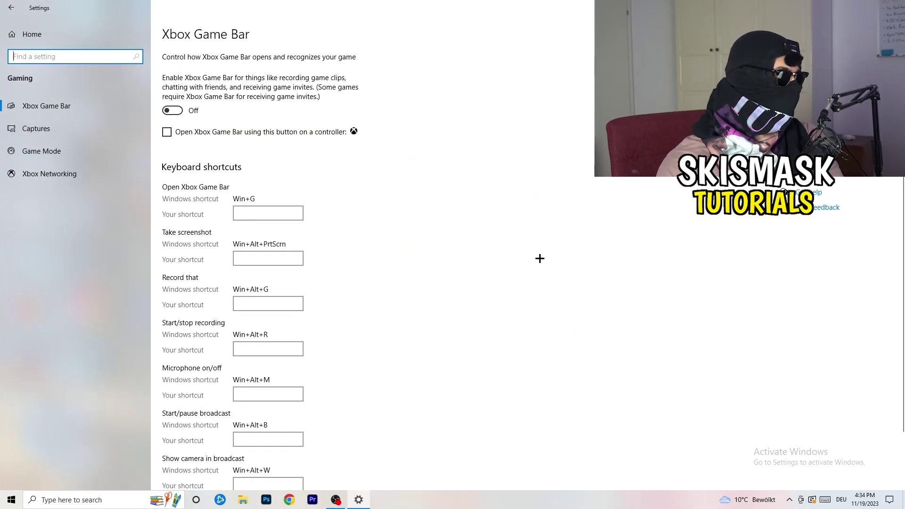
click(38, 61)
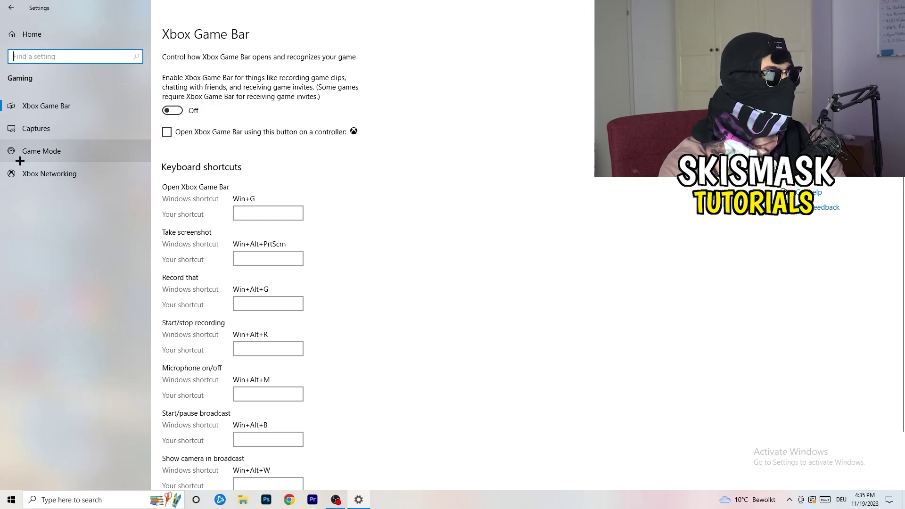
click(52, 150)
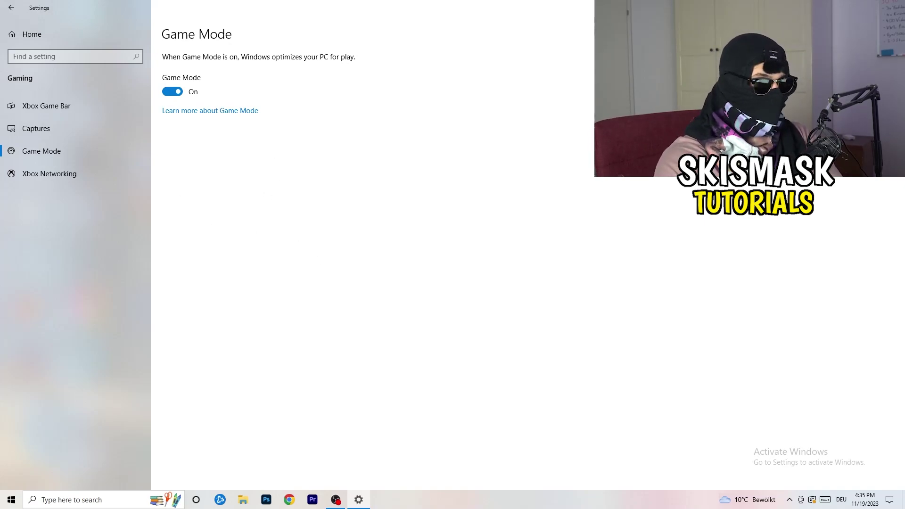
Step: Close Settings and open the Steam desktop shortcut's Properties
key(alt+F4)
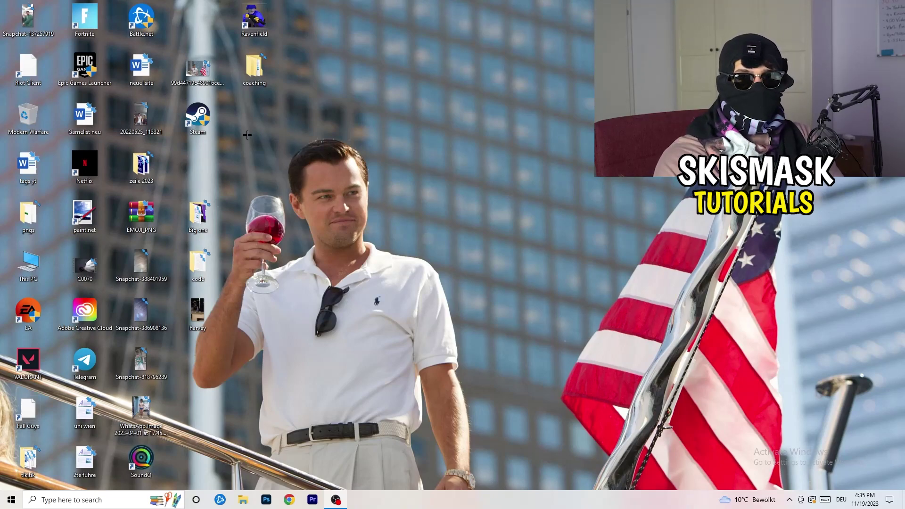
drag(204, 116, 472, 196)
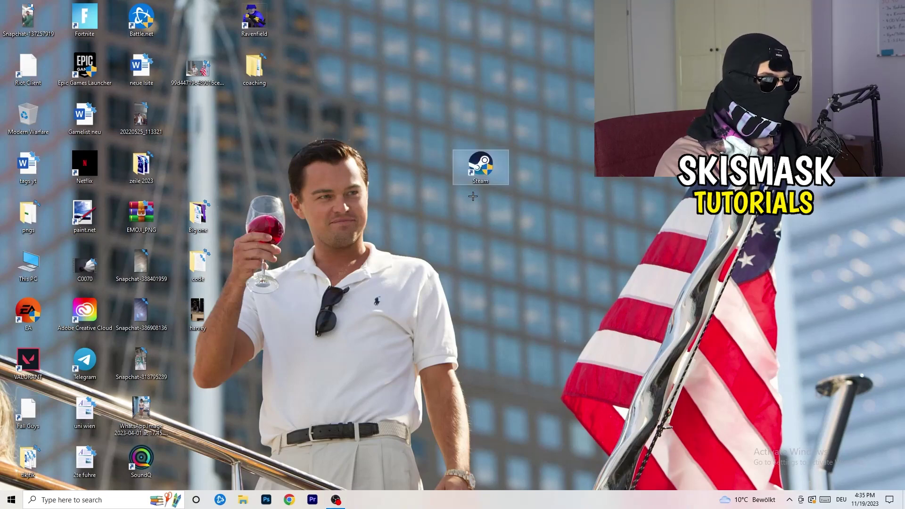
right_click(484, 165)
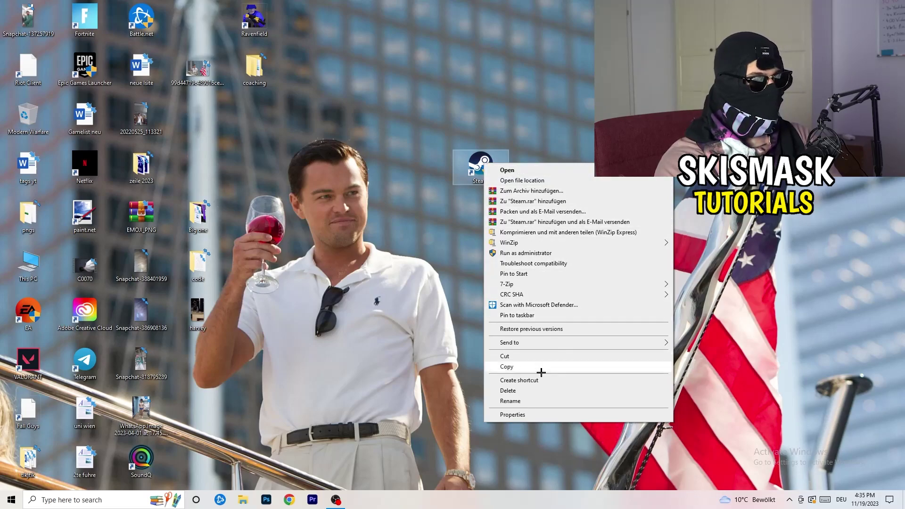
click(544, 415)
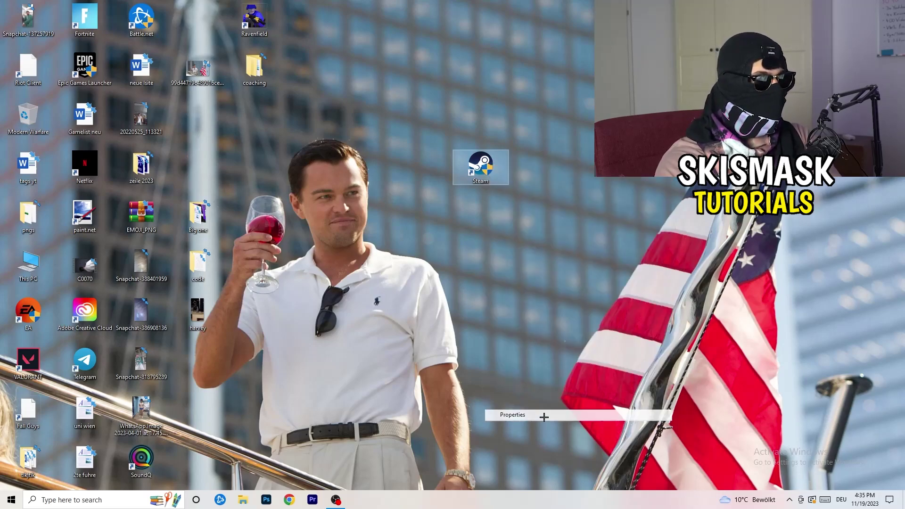
Step: Keep Windows 8 compatibility mode with Run as administrator, then apply and close
drag(536, 171, 389, 90)
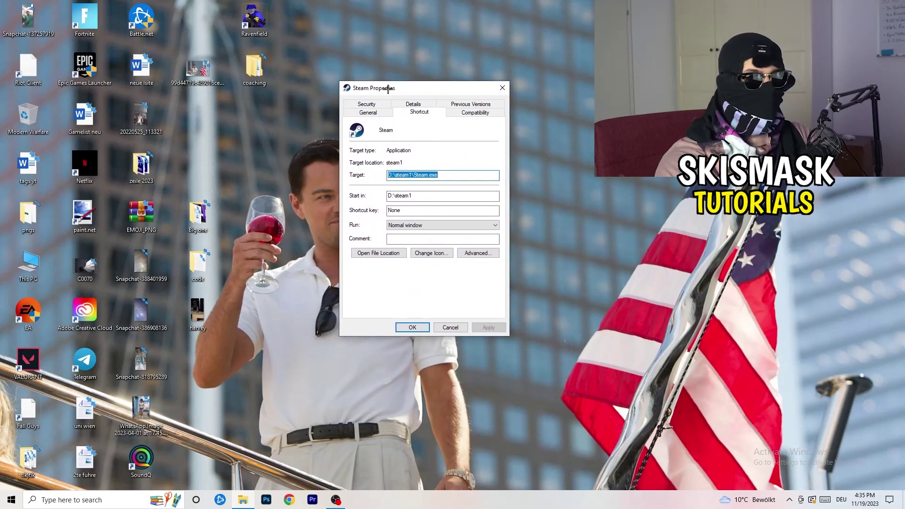
click(484, 113)
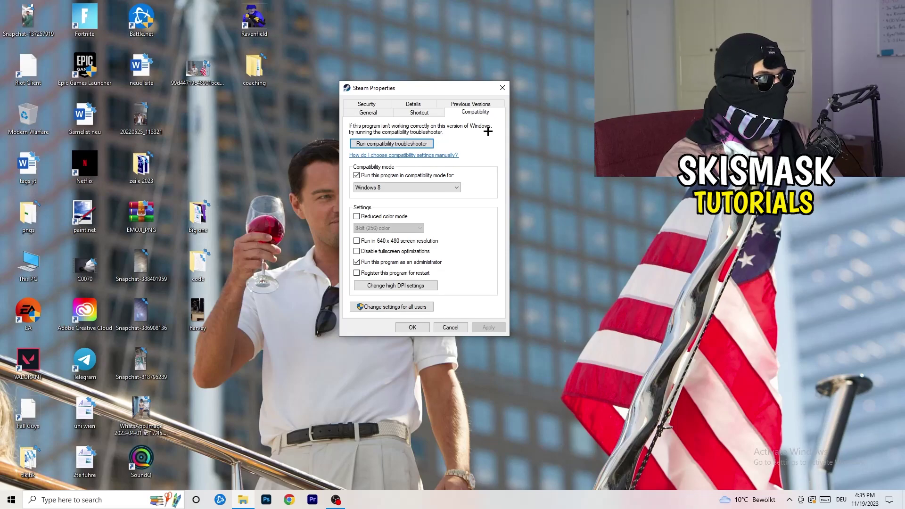
click(432, 187)
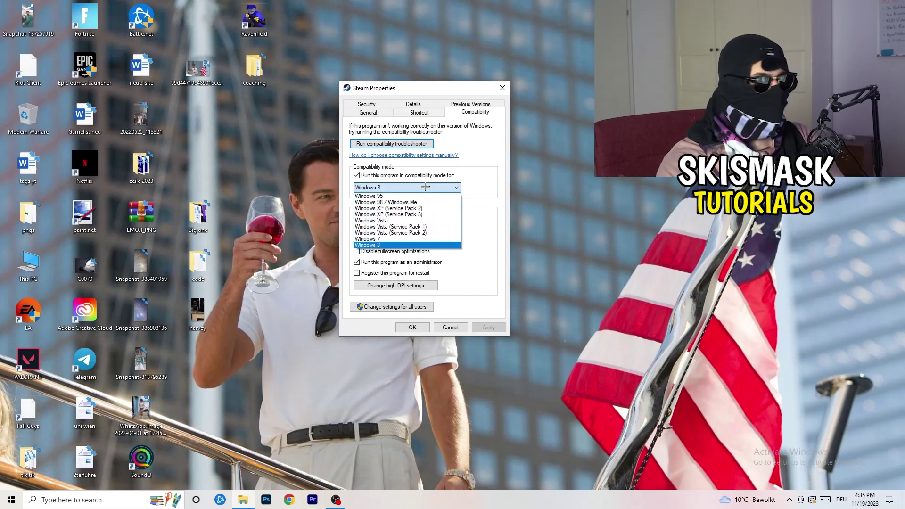
click(502, 180)
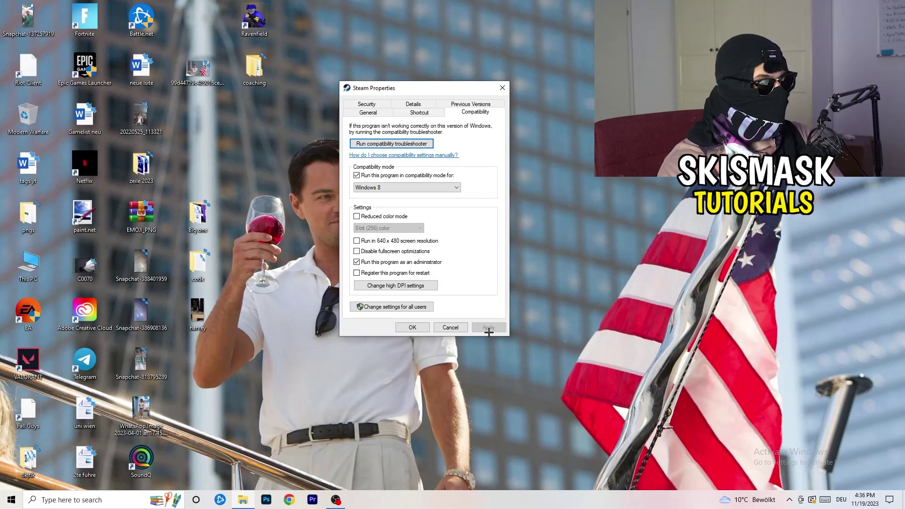
click(413, 327)
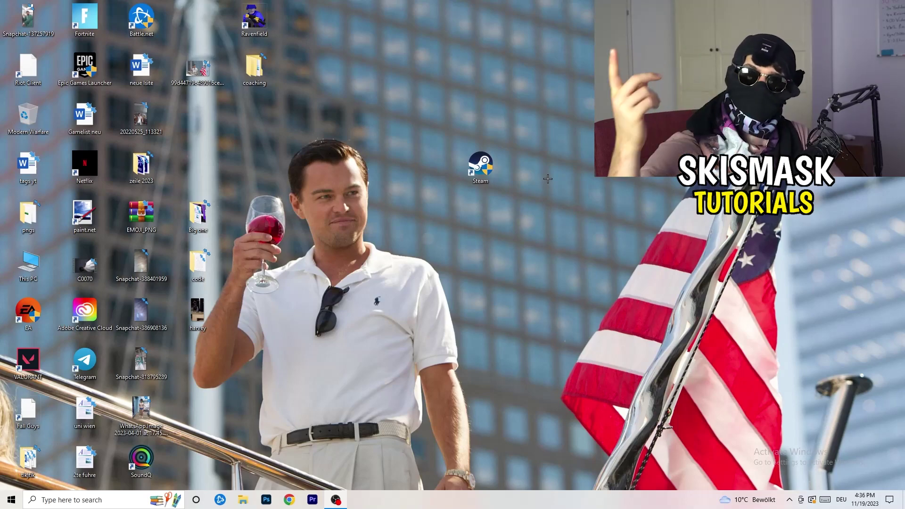
Step: Move the Steam shortcut left and recheck its compatibility settings without changes
drag(492, 177, 436, 177)
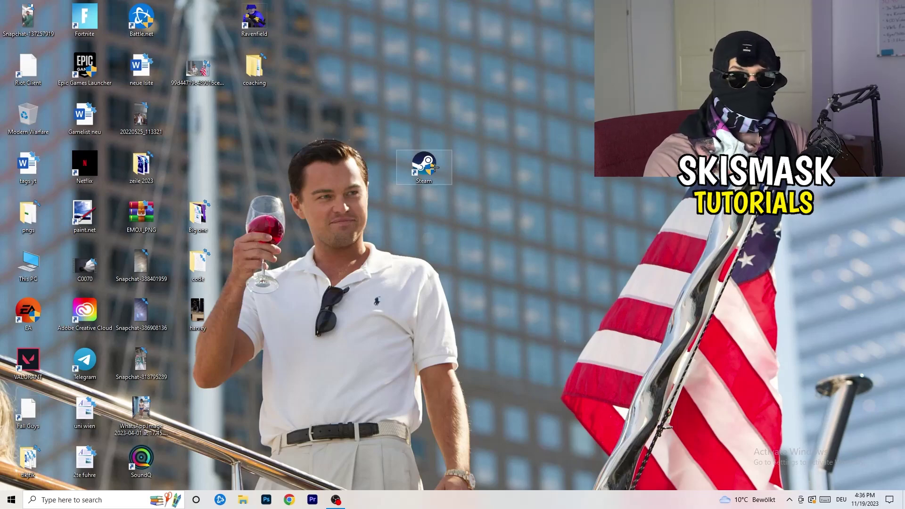
drag(434, 166, 325, 161)
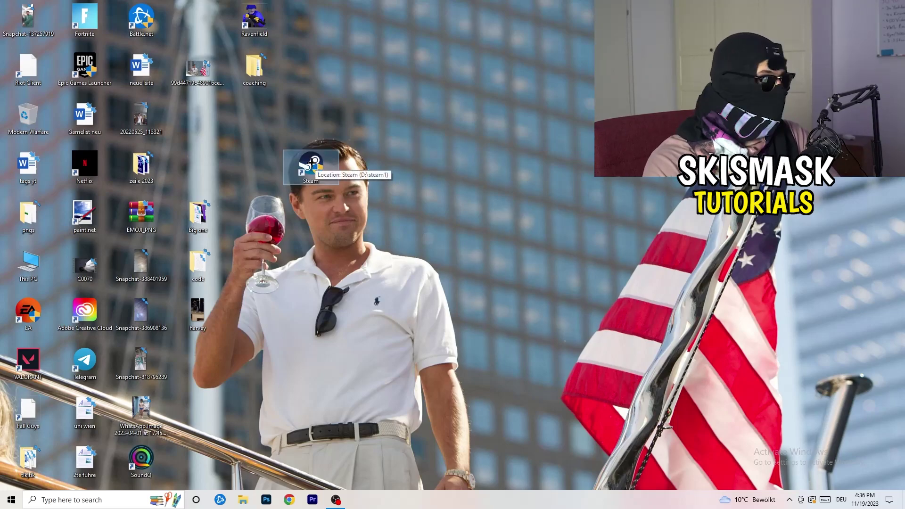
right_click(312, 163)
click(348, 414)
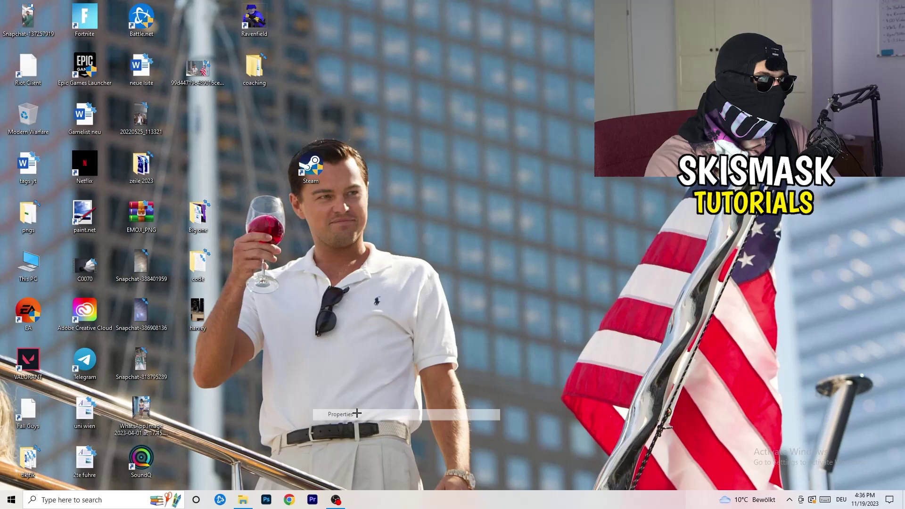
click(444, 195)
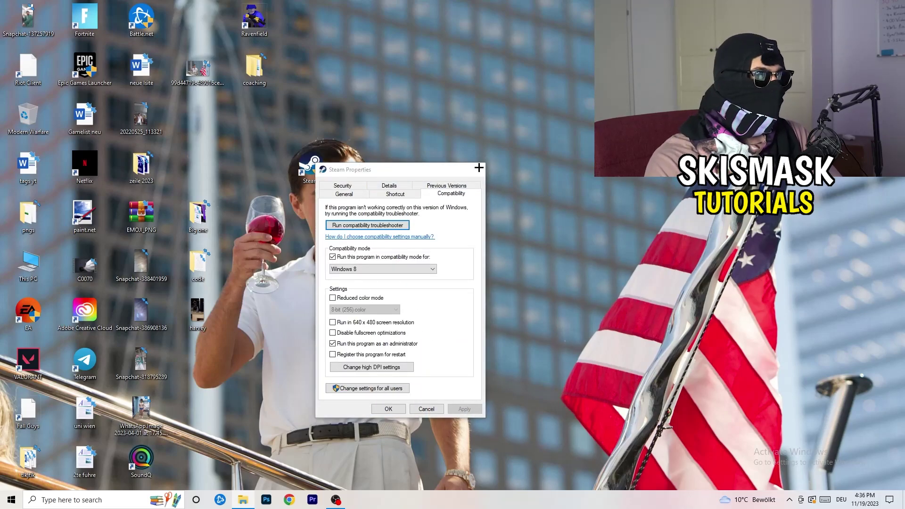
click(479, 168)
Step: Return the Steam shortcut to its place among the desktop icons
click(485, 83)
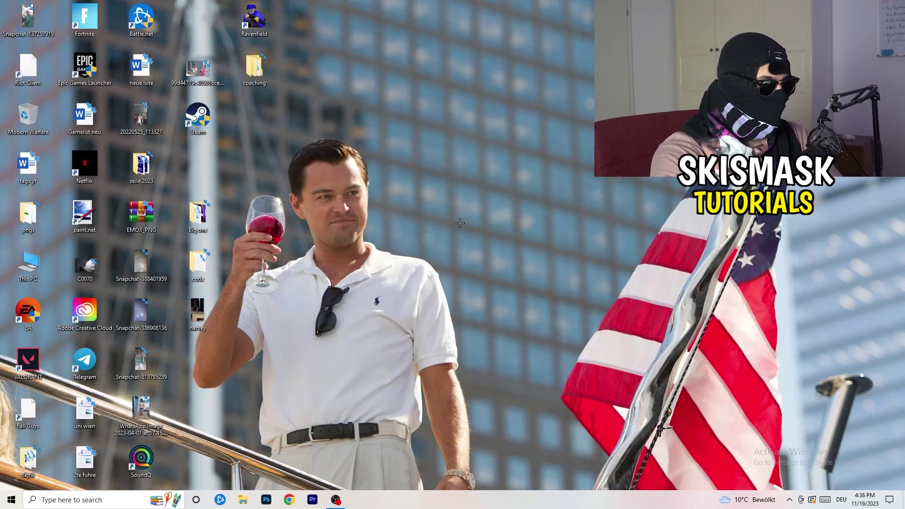
drag(445, 495, 842, 171)
drag(486, 278, 377, 351)
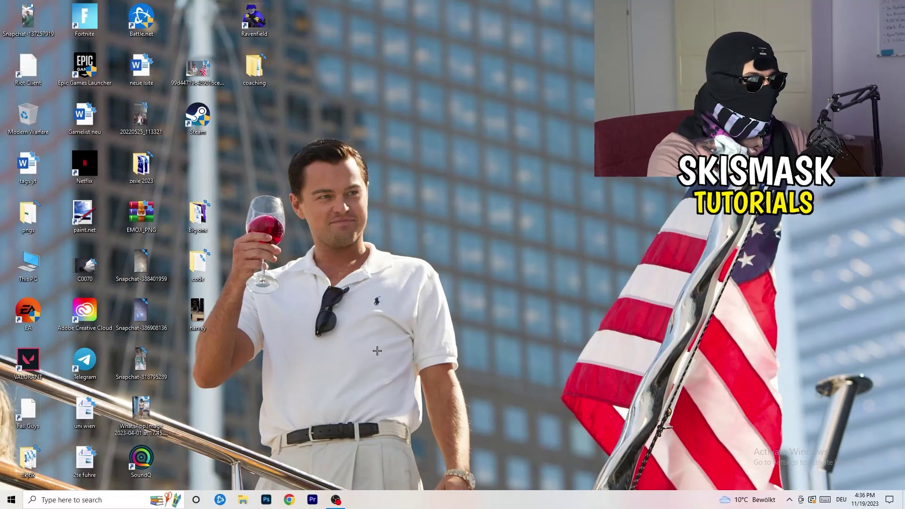
Step: Open Task Manager from the taskbar menu and show the Details tab
right_click(484, 502)
click(528, 454)
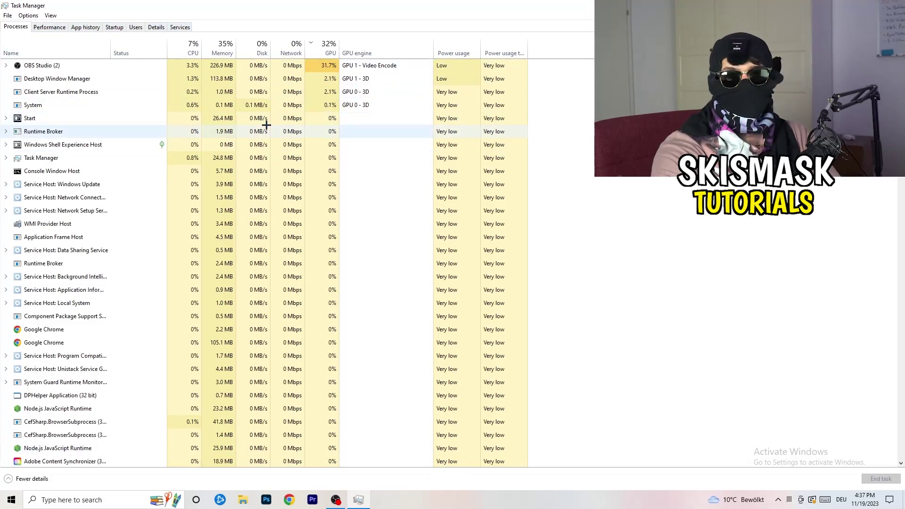
click(156, 27)
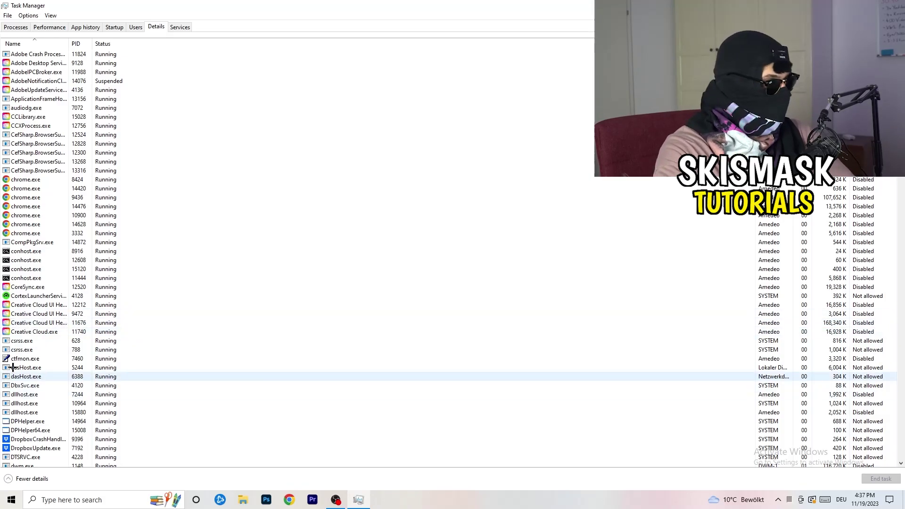
Step: Show the Set priority choices for Creative Cloud UI Helper.exe, currently Normal
right_click(28, 312)
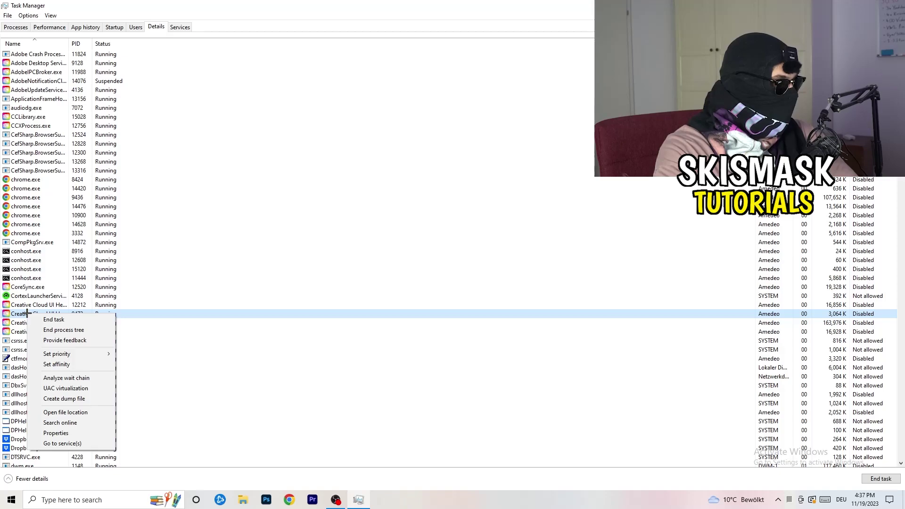
mouse_move(58, 358)
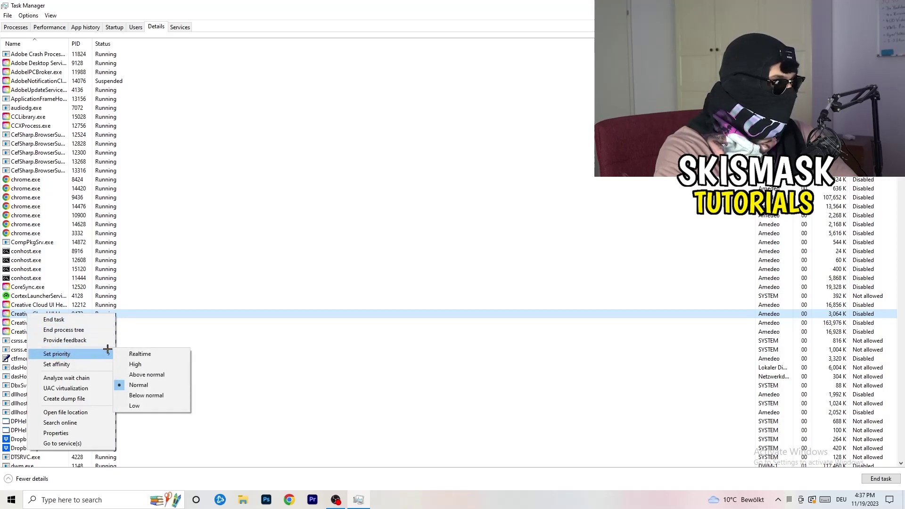